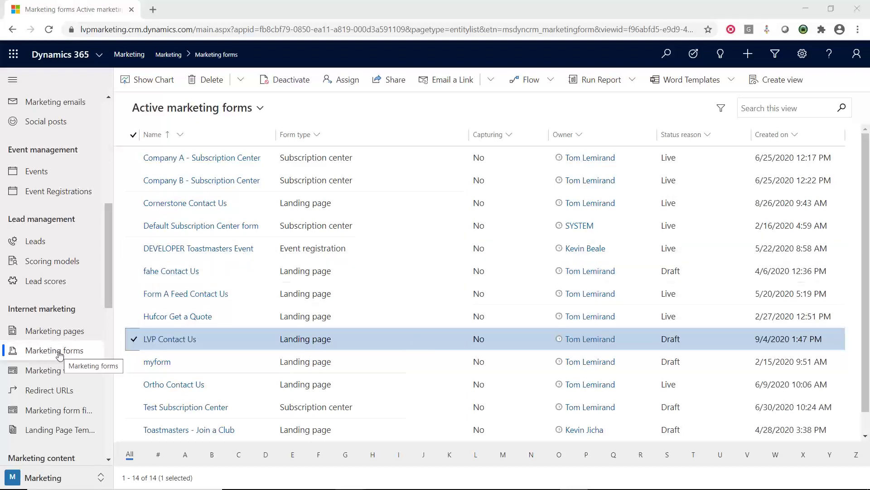
# - Open the LVP Contact Us record from the marketing forms list to reach its Designer
pyautogui.click(174, 341)
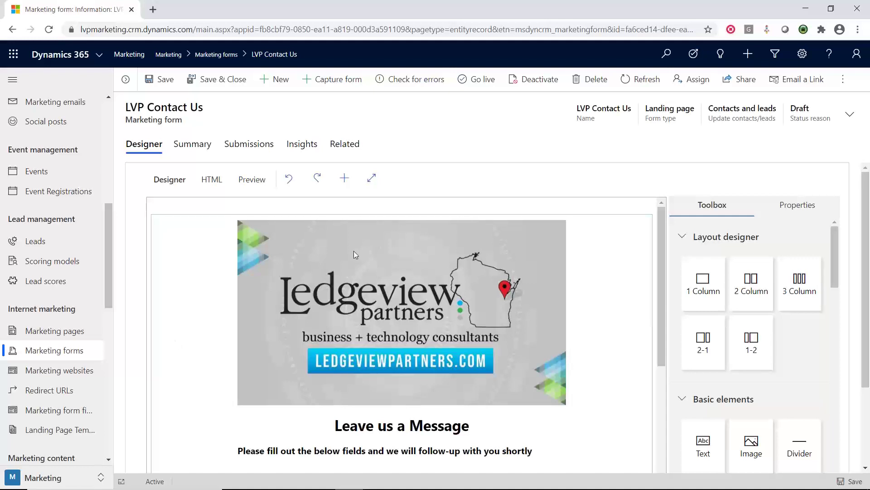
# - Keep Landing page as the form type in the header details, then close the flyout
pyautogui.click(854, 116)
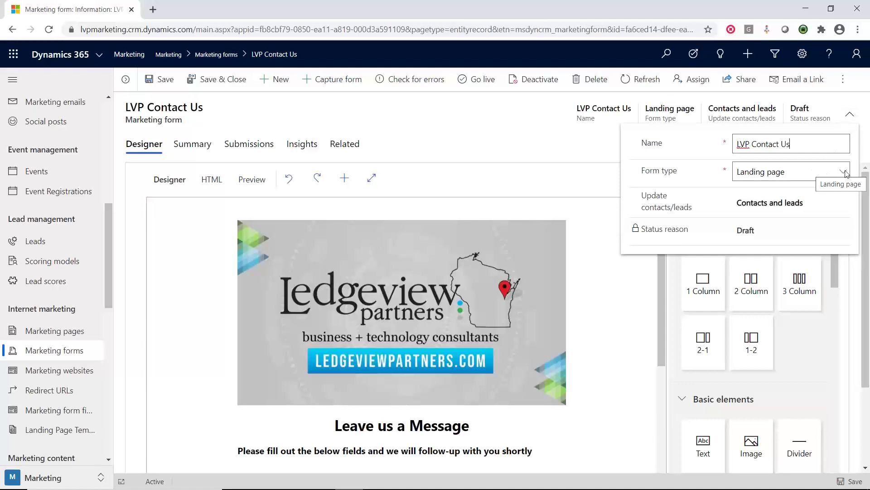
pyautogui.click(845, 173)
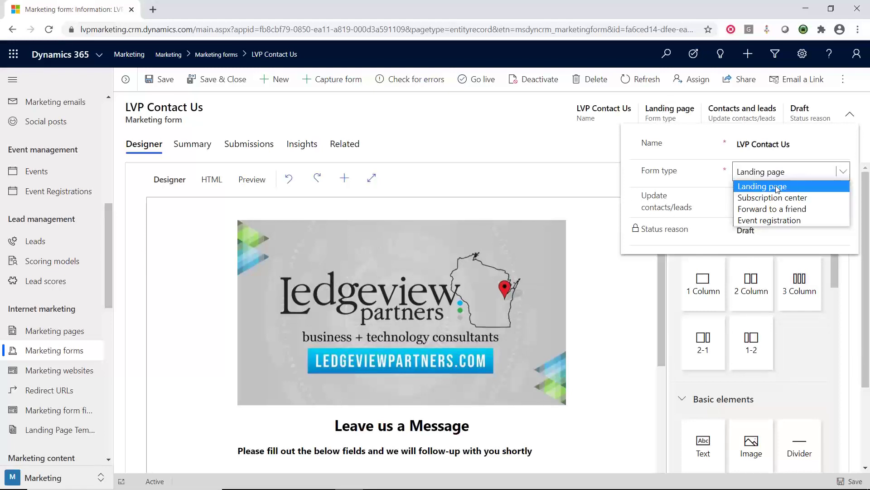
pyautogui.click(615, 159)
pyautogui.click(550, 141)
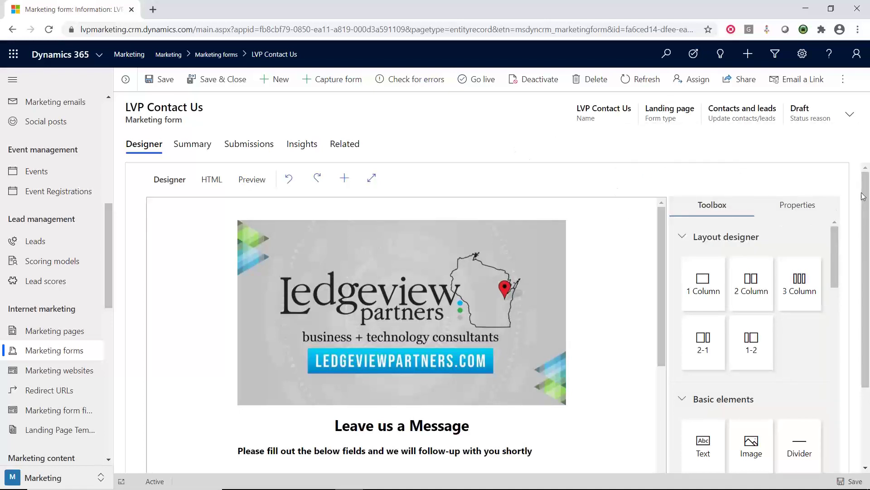
pyautogui.moveTo(863, 196); pyautogui.dragTo(860, 323)
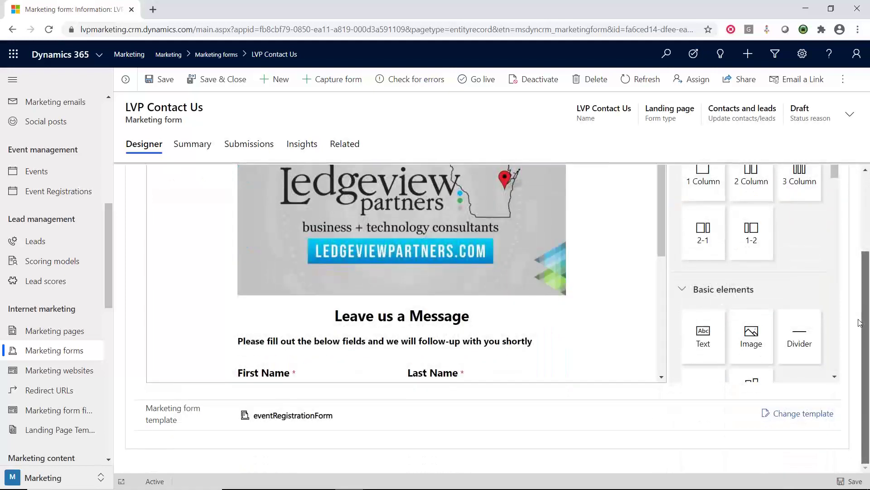
pyautogui.click(794, 415)
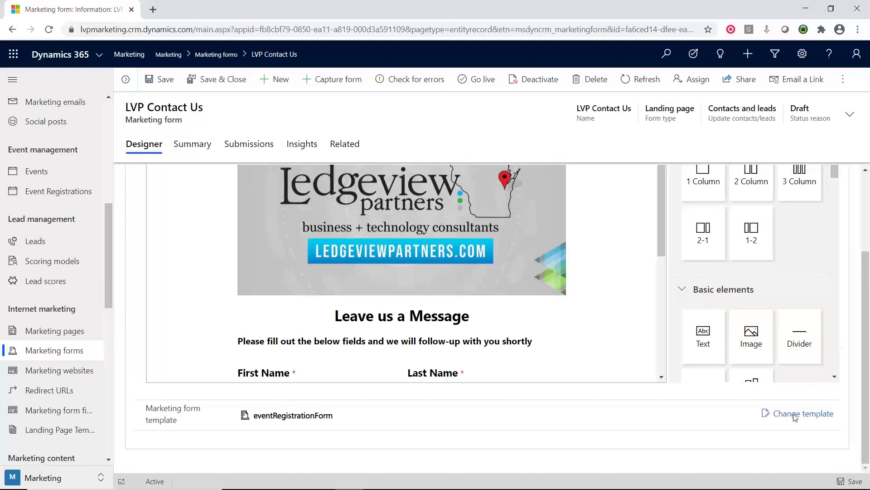
pyautogui.click(466, 323)
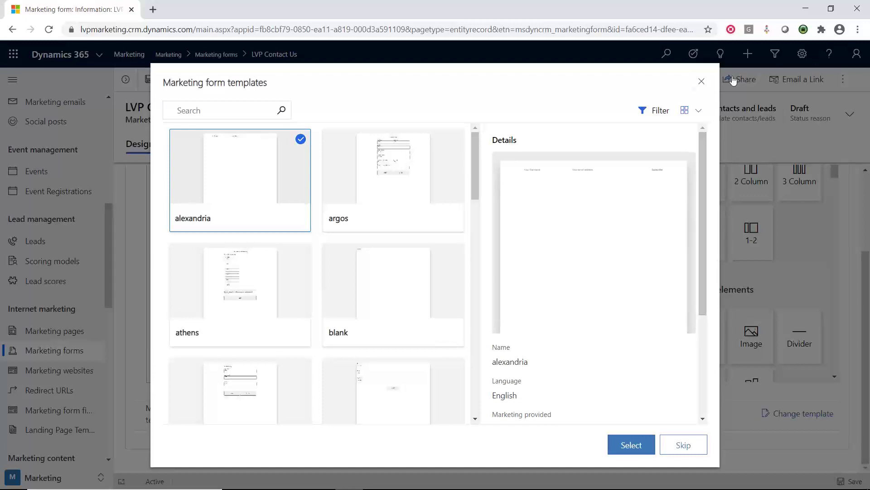
pyautogui.click(701, 82)
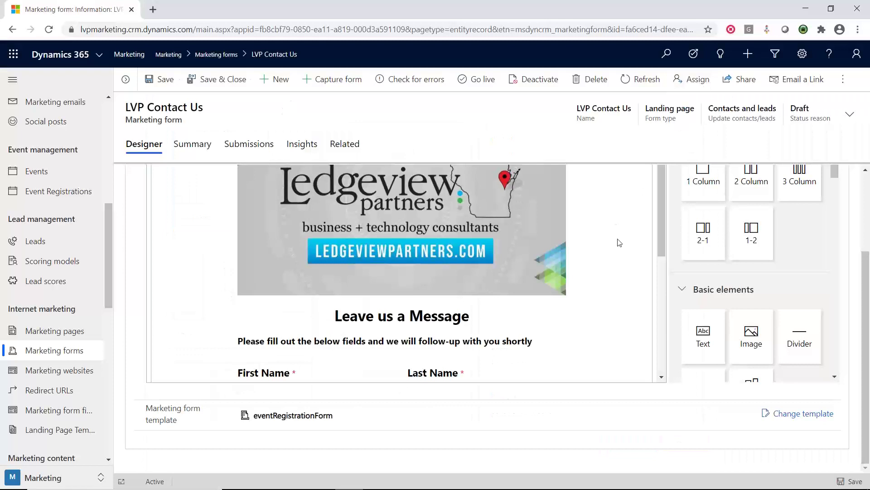
pyautogui.scroll(1, 601, 251)
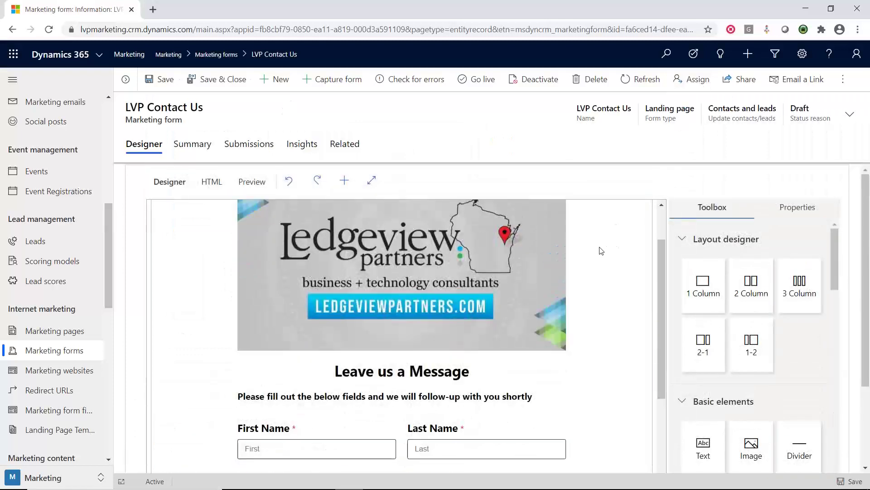
pyautogui.scroll(-5, 601, 252)
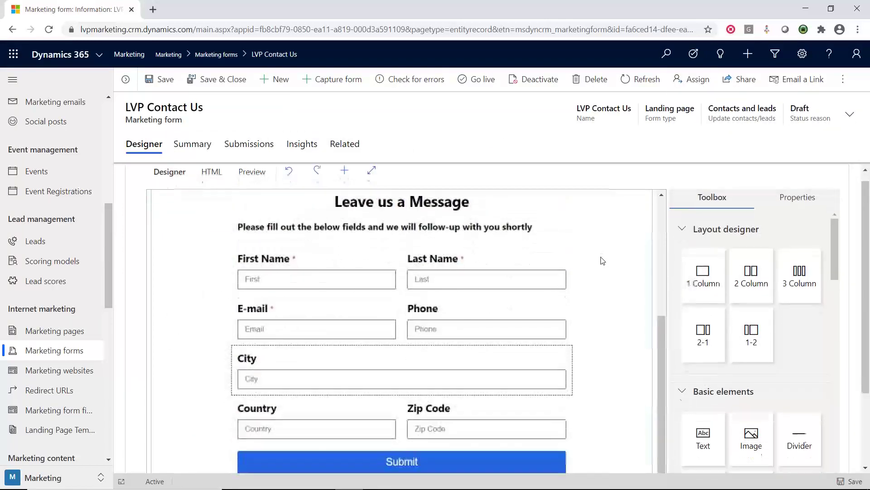
pyautogui.scroll(1, 603, 262)
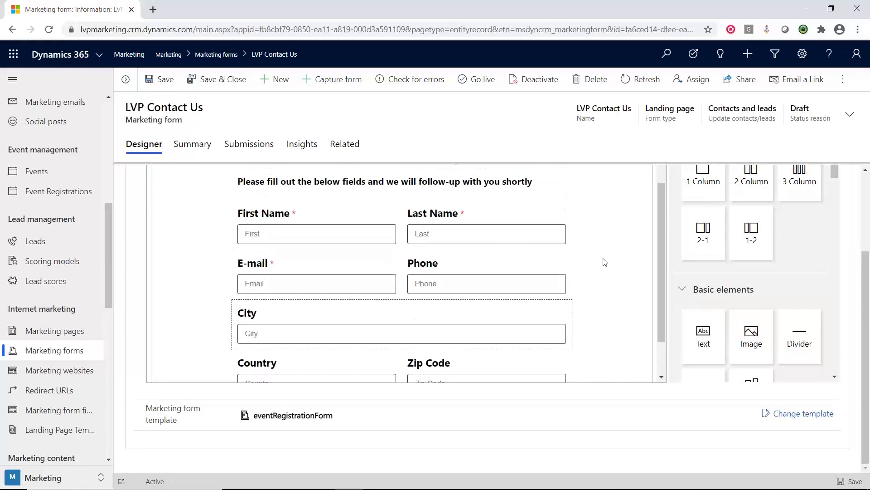
pyautogui.scroll(5, 832, 259)
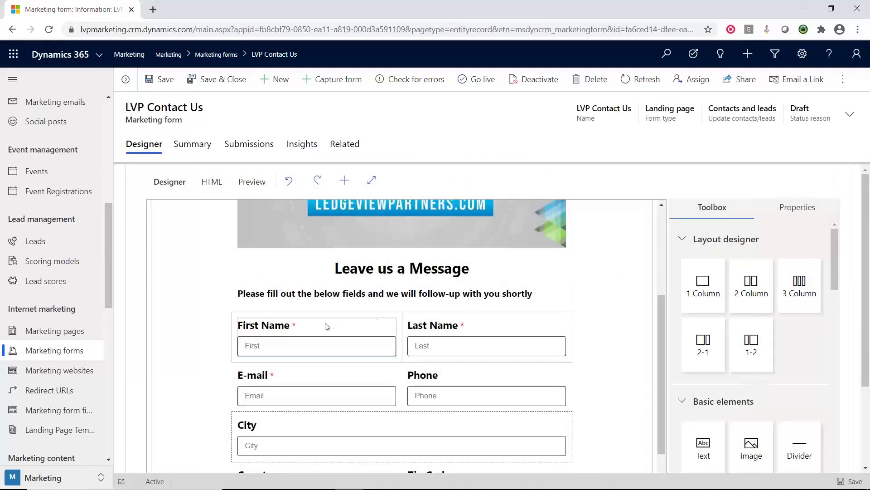
pyautogui.scroll(-1, 366, 390)
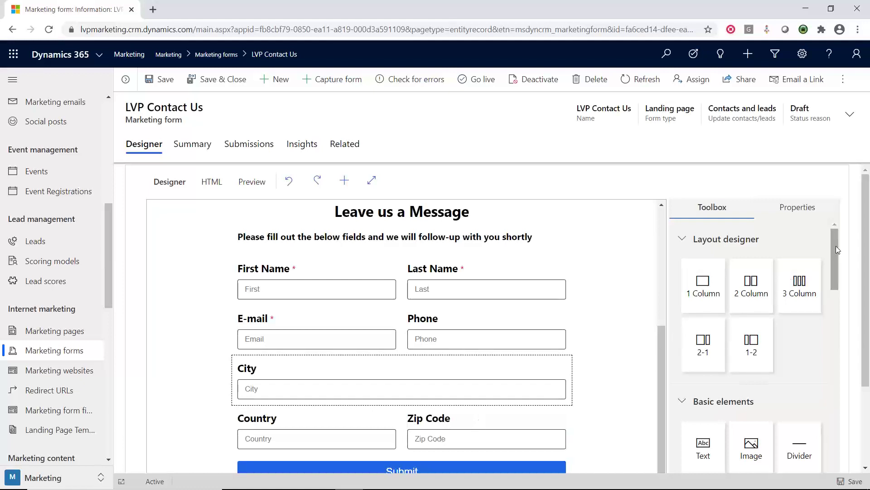
pyautogui.scroll(-3, 836, 245)
# - Scroll the Toolbox panel past Basic and Advanced elements down to the Fields section
pyautogui.moveTo(837, 263); pyautogui.dragTo(836, 249)
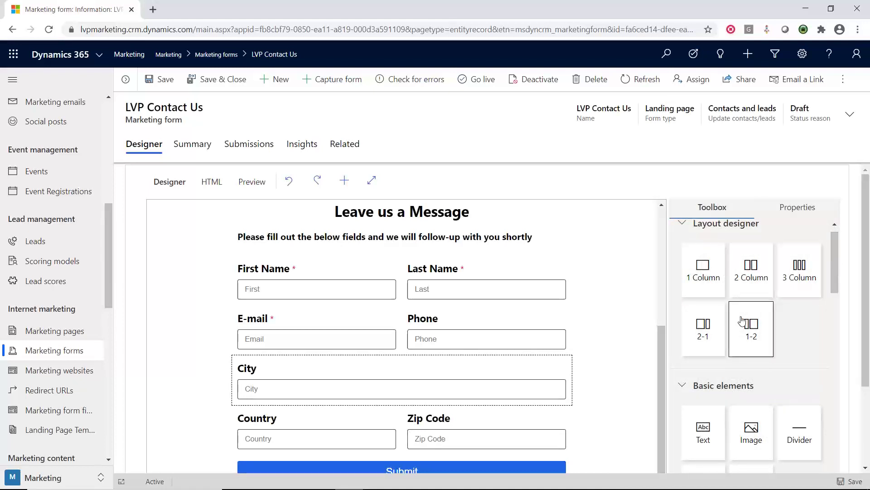
pyautogui.scroll(-1, 778, 374)
pyautogui.scroll(-5, 777, 370)
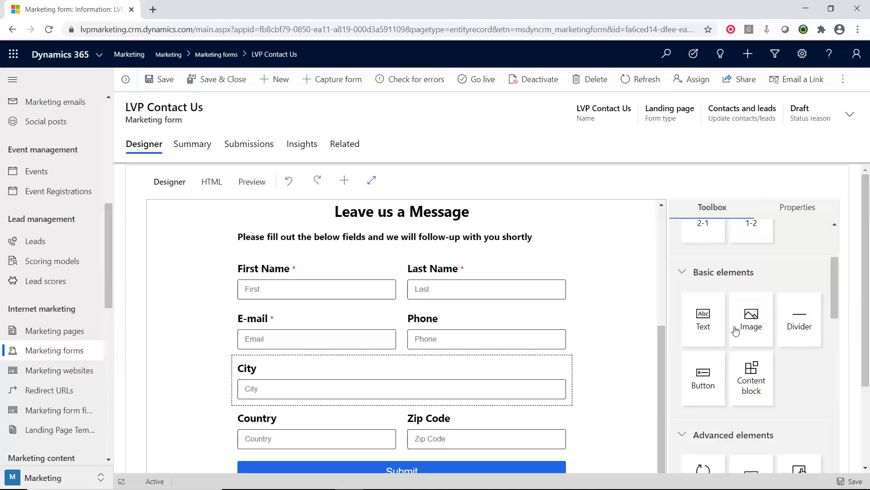
pyautogui.scroll(-6, 750, 368)
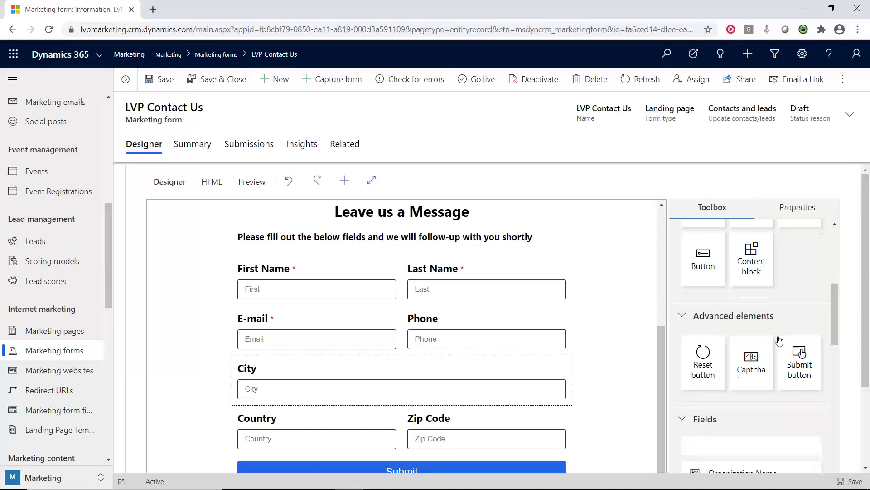
pyautogui.scroll(-3, 766, 353)
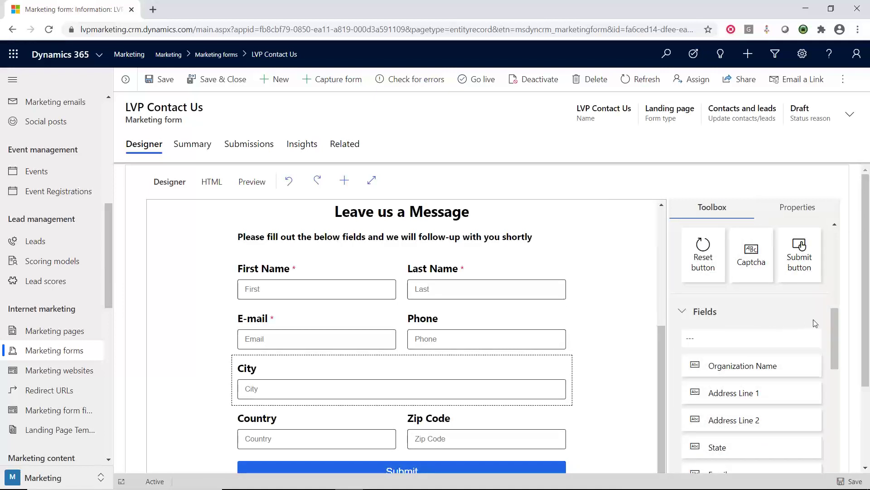
pyautogui.scroll(-2, 836, 329)
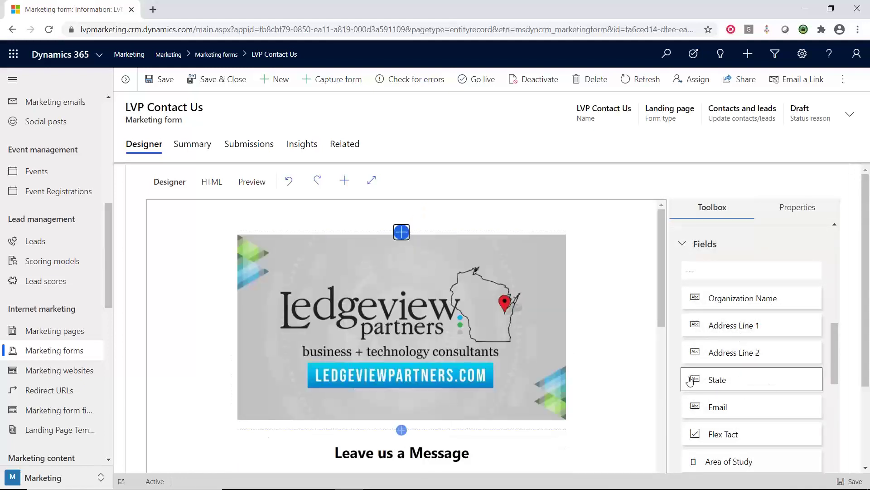
pyautogui.scroll(-7, 606, 315)
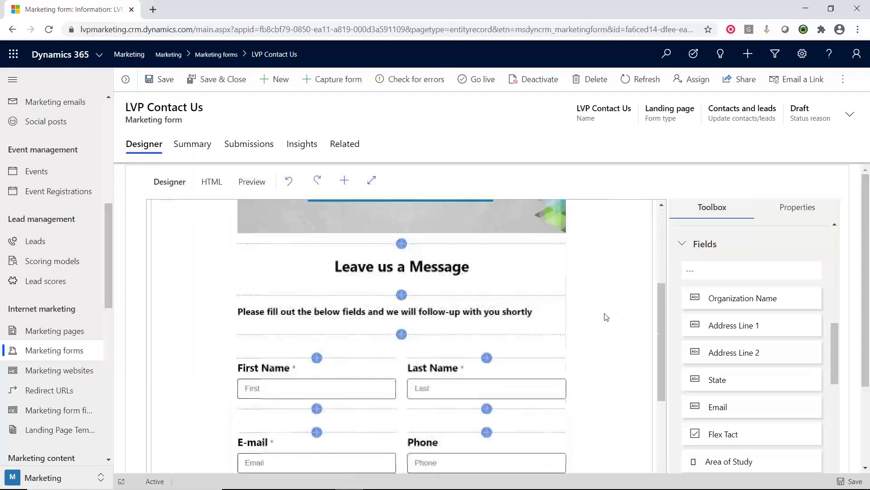
pyautogui.scroll(-1, 601, 319)
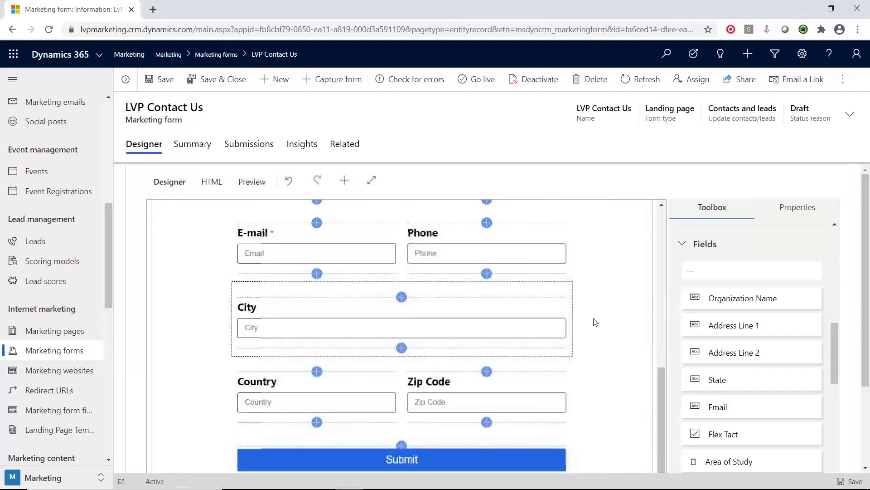
# - Insert a State field between City and Country with 'State' as its placeholder
pyautogui.click(402, 348)
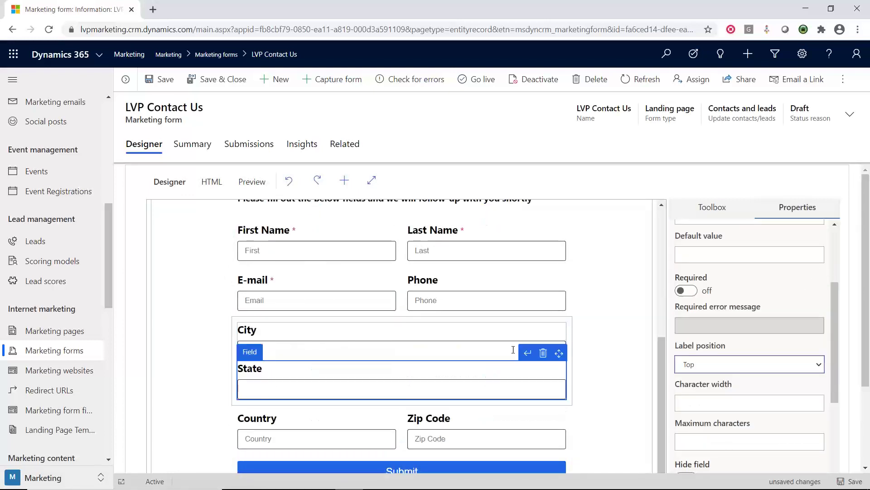
pyautogui.click(352, 368)
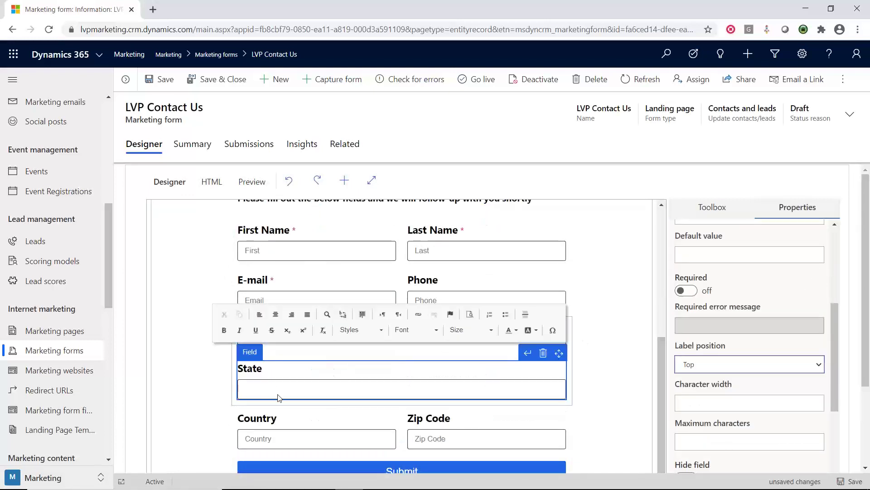
pyautogui.scroll(3, 762, 328)
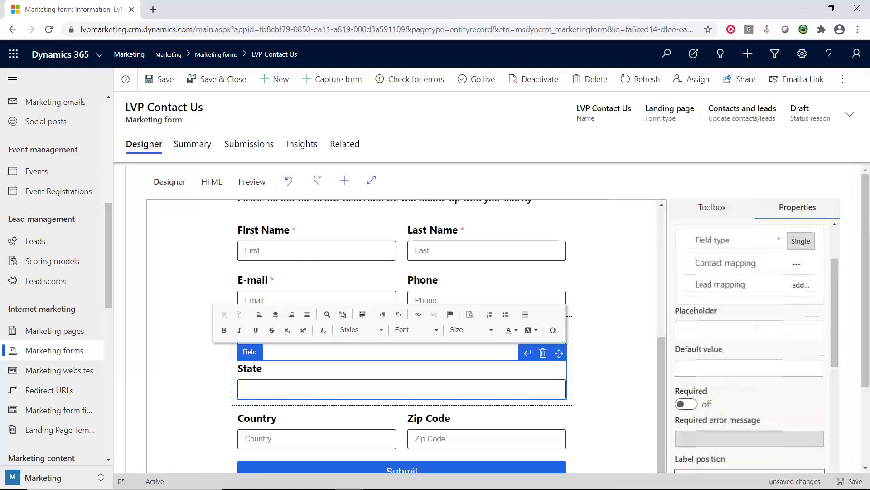
pyautogui.click(701, 328)
pyautogui.write('State')
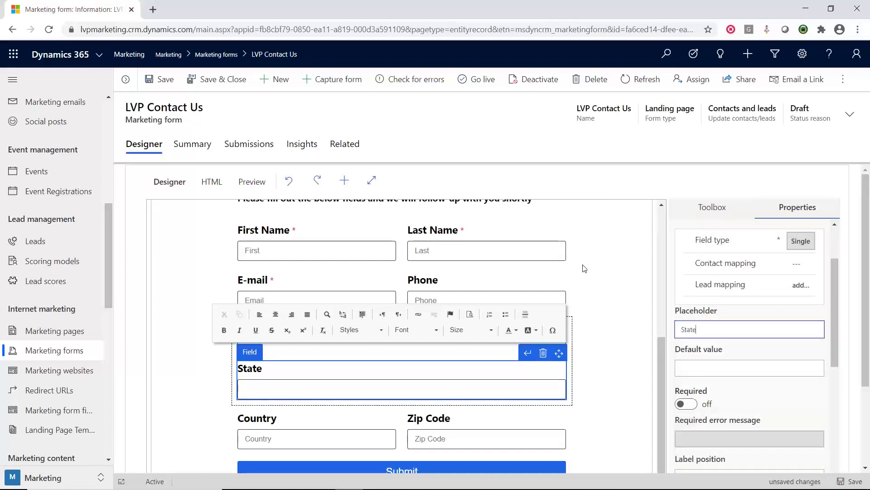
pyautogui.click(616, 287)
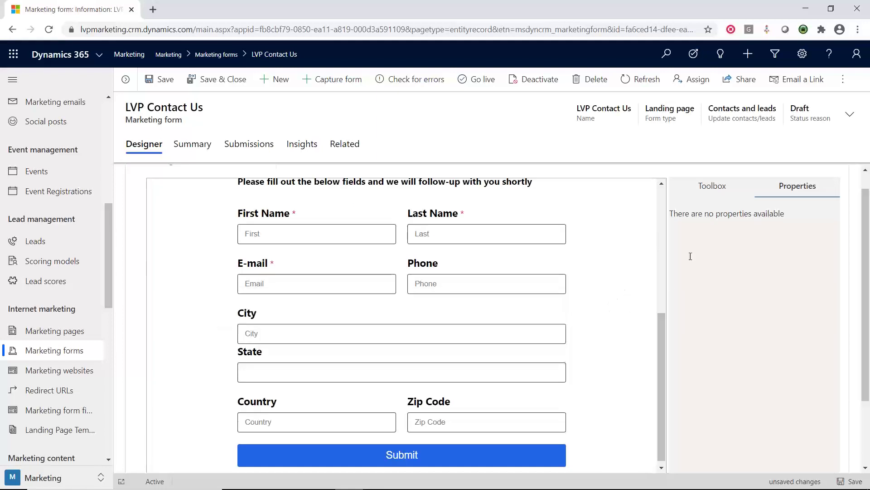
pyautogui.click(401, 367)
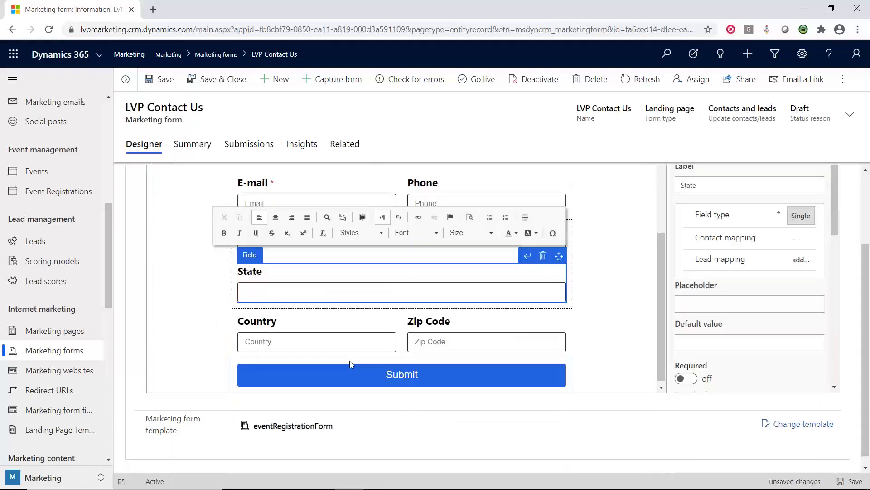
pyautogui.scroll(2, 746, 269)
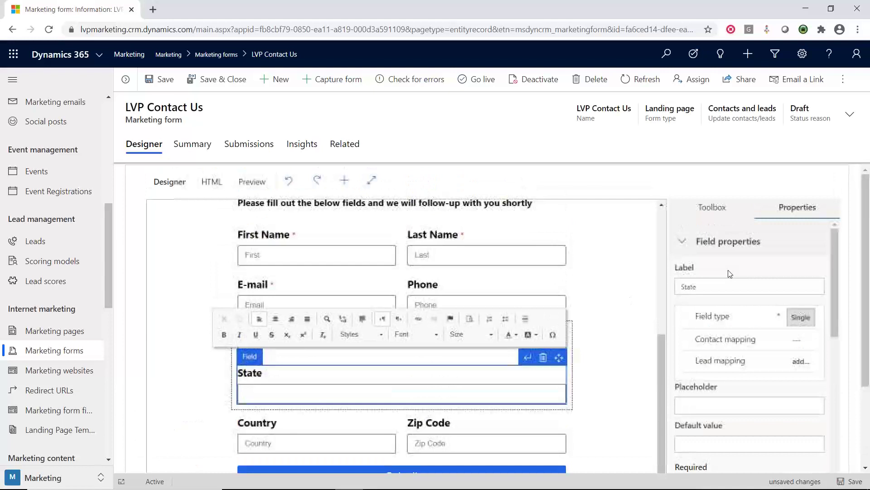
pyautogui.click(694, 348)
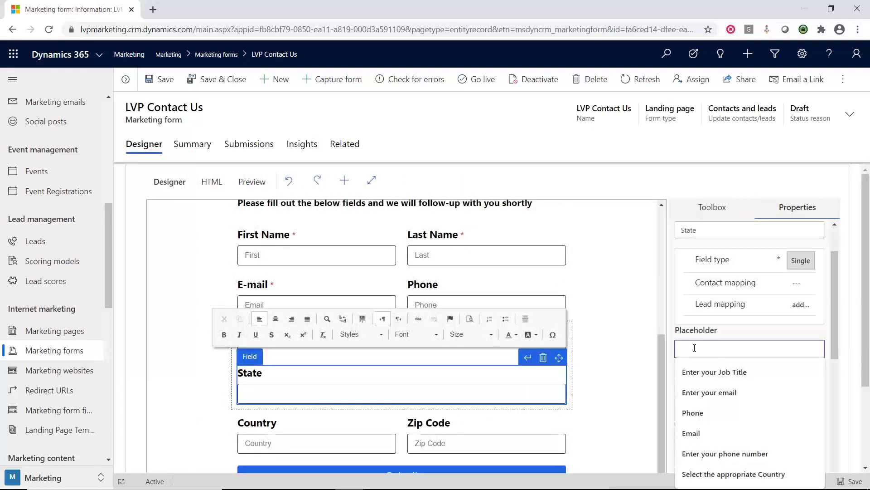
pyautogui.write('State')
pyautogui.press('Tab')
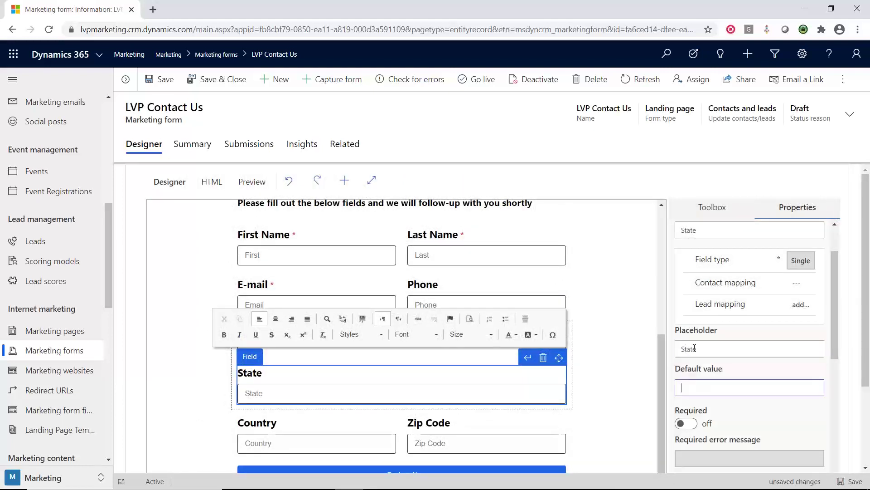
# - In the Toolbox, scroll to Fields and search it to reveal 'New Marketing form field'
pyautogui.click(722, 209)
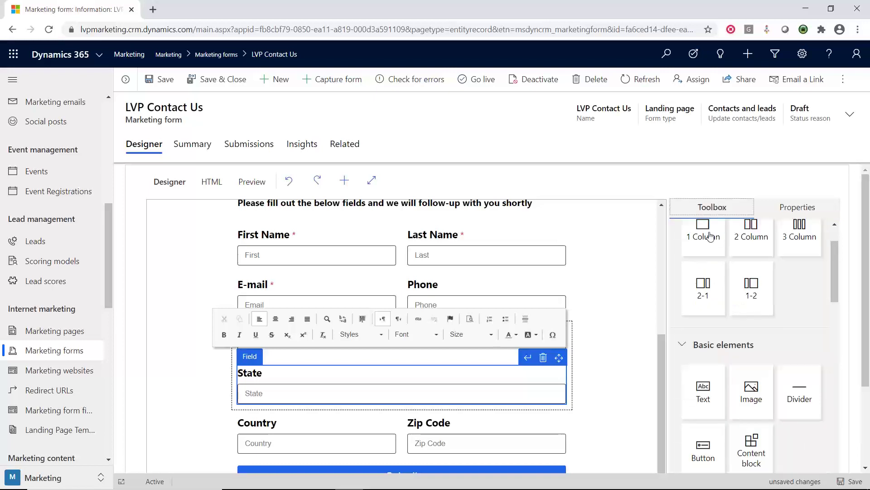
pyautogui.scroll(-1, 616, 331)
pyautogui.click(616, 331)
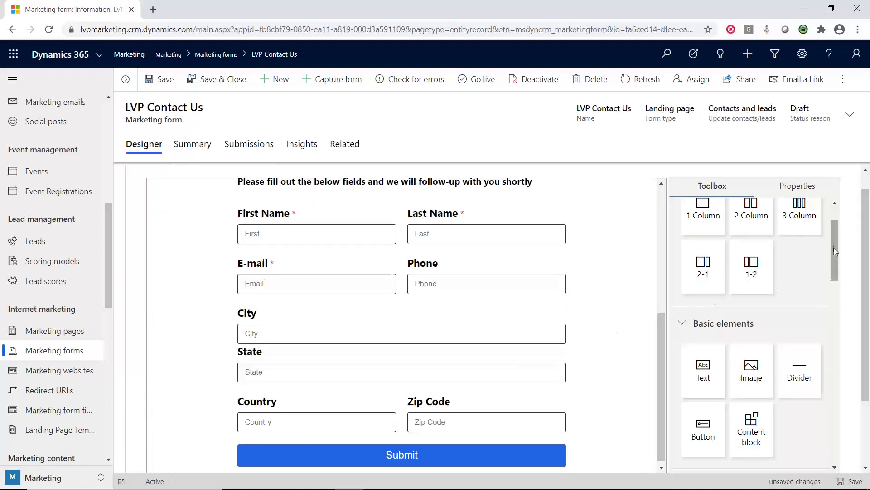
pyautogui.moveTo(834, 238); pyautogui.dragTo(835, 319)
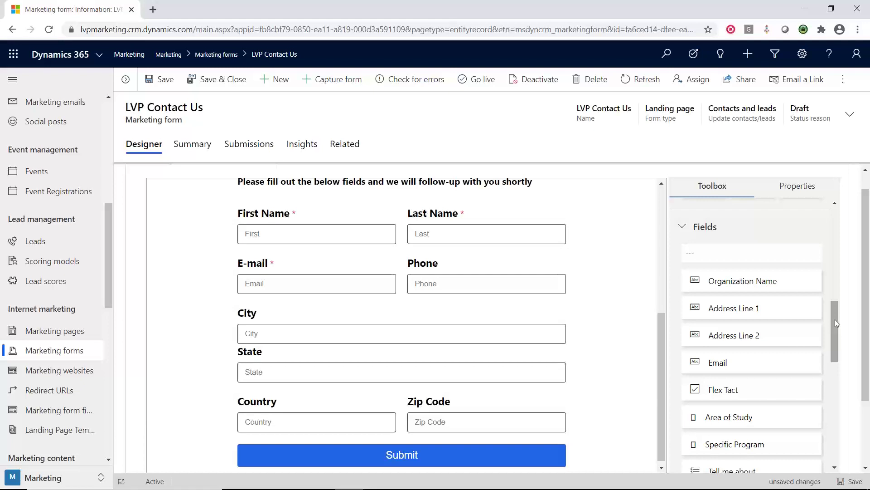
pyautogui.click(748, 252)
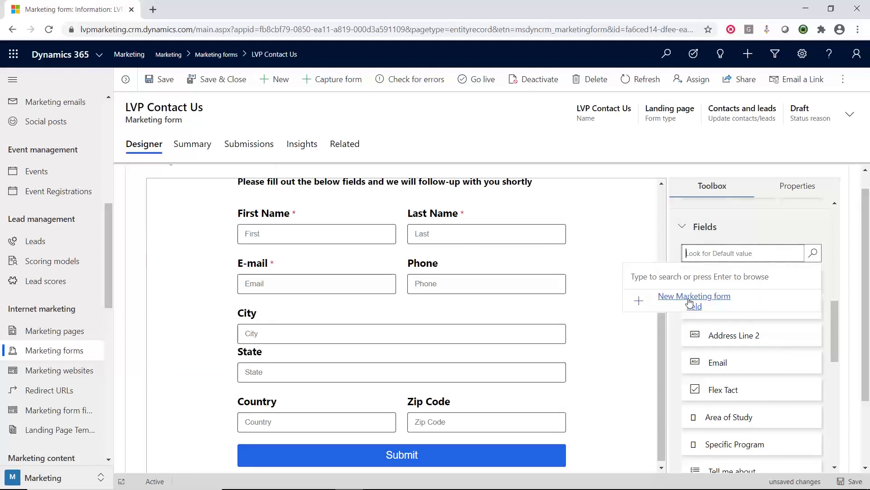
# - Create a new marketing form field named Demo, type Single line of text, format Text
pyautogui.click(689, 303)
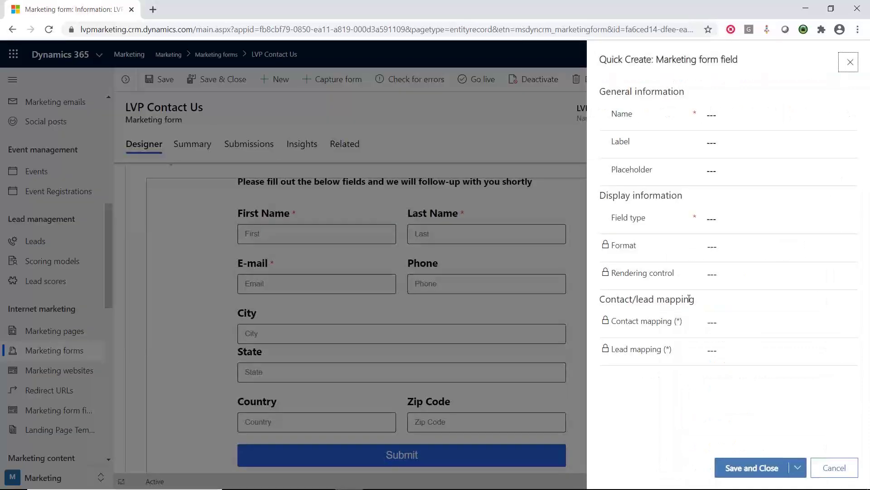
pyautogui.click(725, 117)
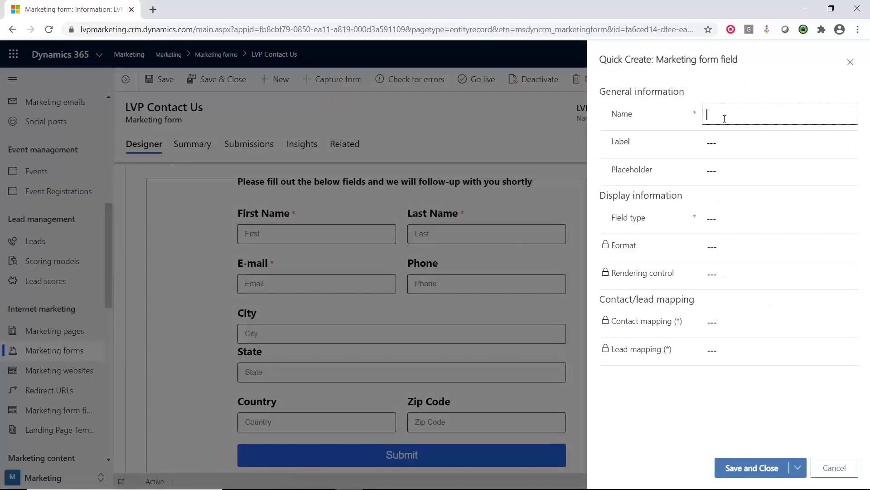
pyautogui.write('Demo')
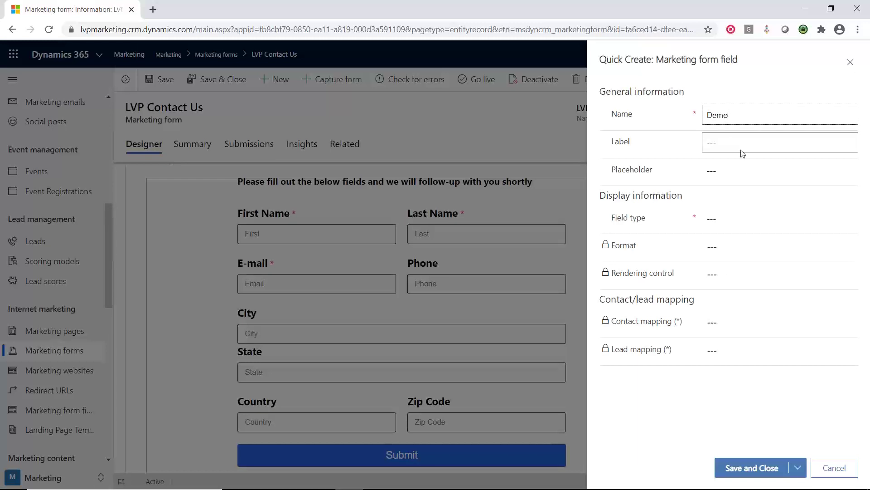
pyautogui.click(724, 219)
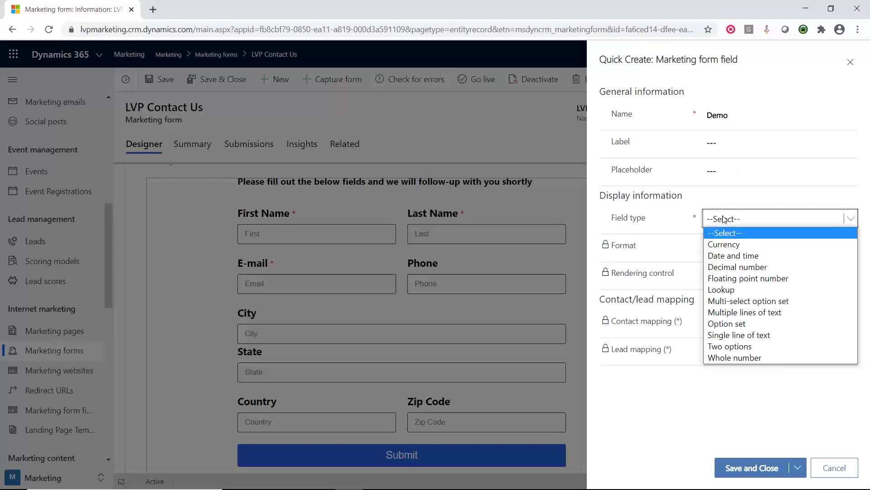
pyautogui.click(748, 335)
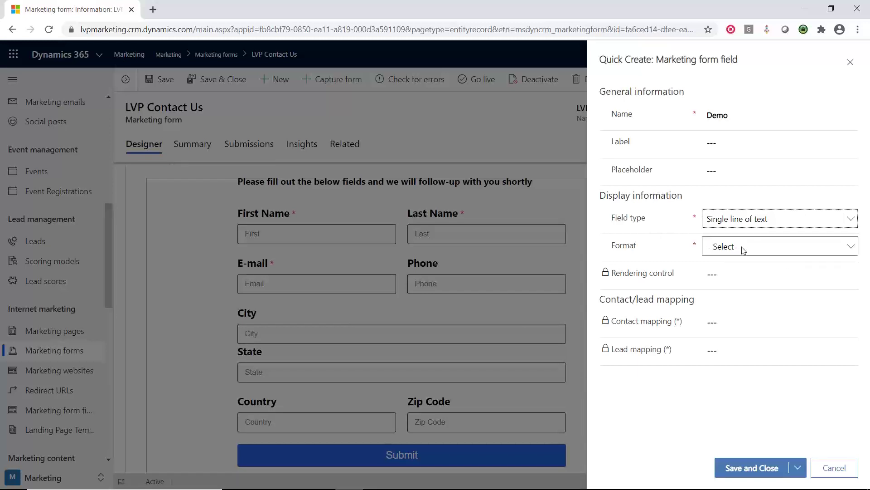
pyautogui.click(743, 249)
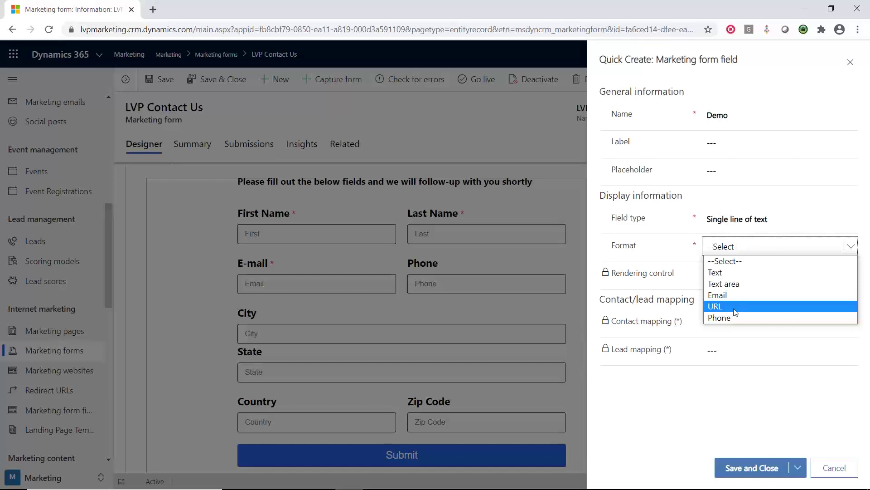
pyautogui.click(721, 273)
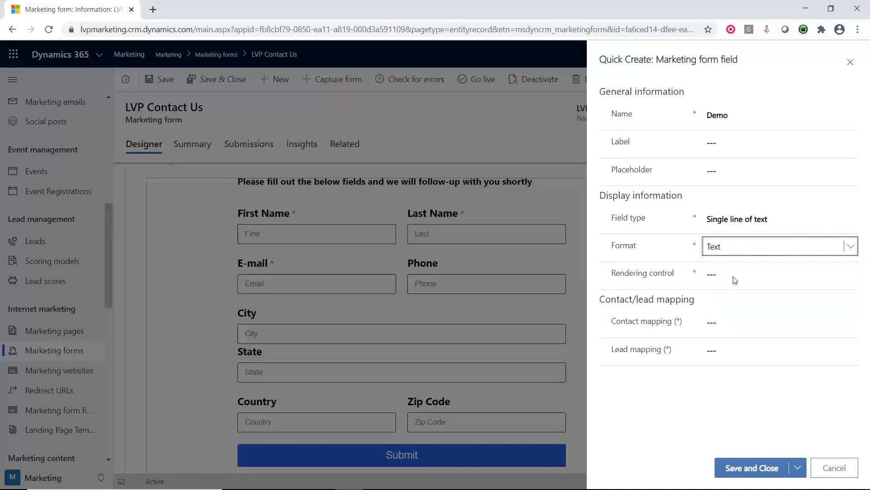
pyautogui.click(733, 276)
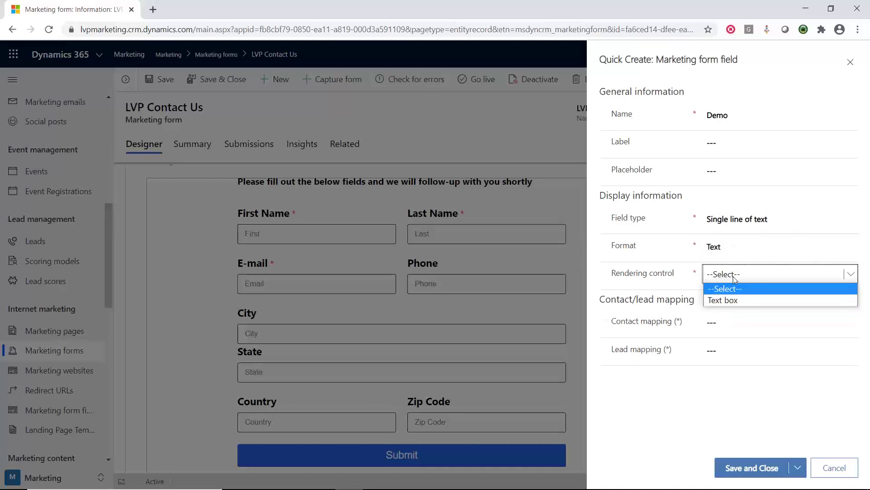
# - Give Demo a Text box control, mapped to FTP Site for contacts and Address 1: Post Office Box for leads
pyautogui.click(739, 307)
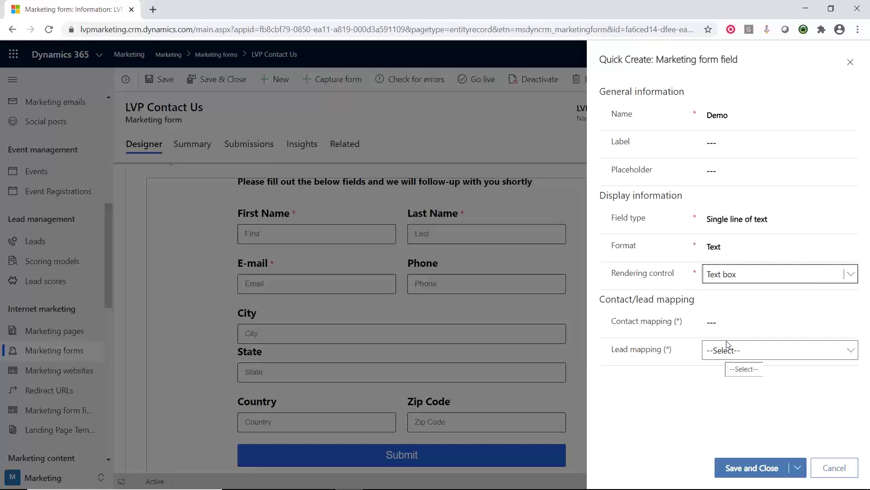
pyautogui.click(741, 322)
pyautogui.click(740, 322)
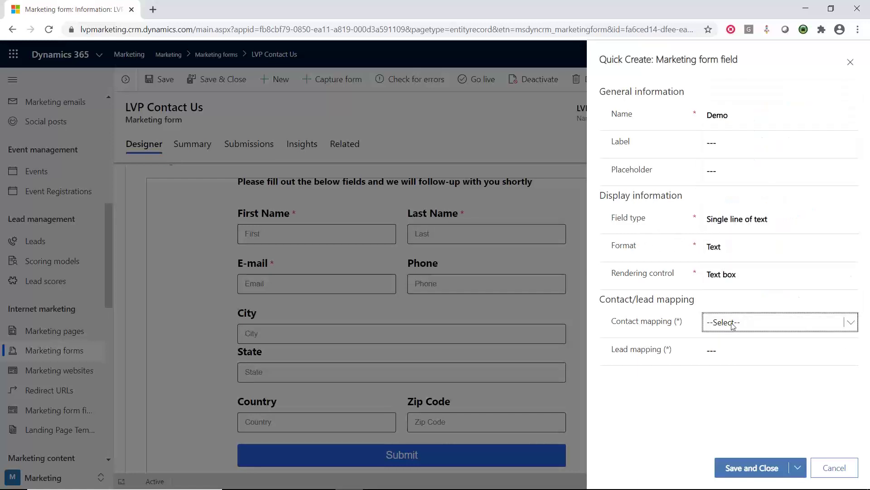
pyautogui.click(750, 324)
pyautogui.moveTo(853, 110); pyautogui.dragTo(863, 291)
pyautogui.scroll(15, 846, 285)
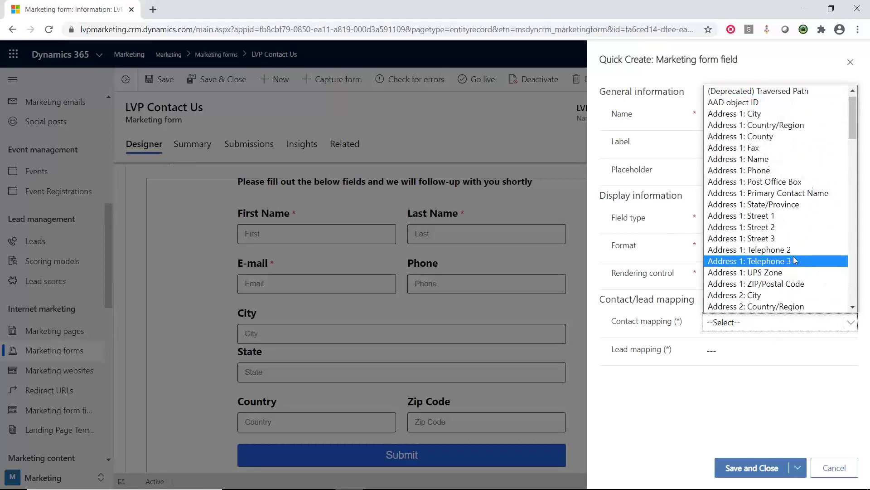
pyautogui.scroll(-20, 771, 246)
pyautogui.click(732, 160)
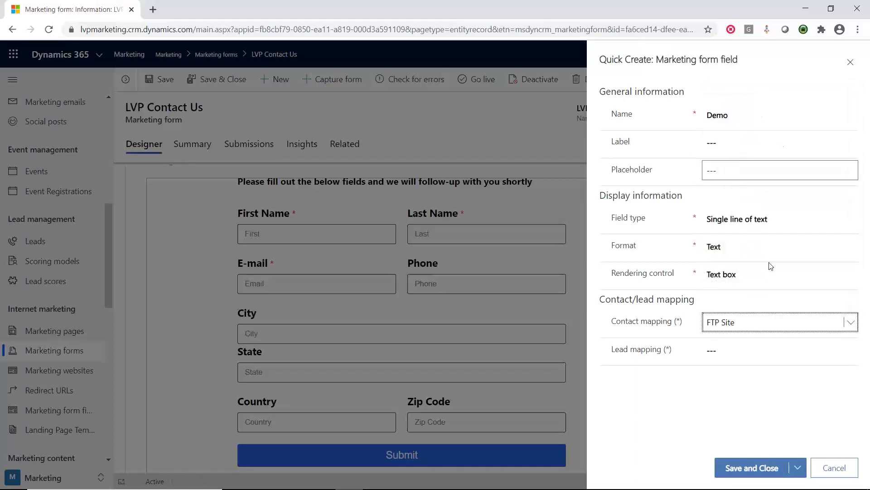
pyautogui.click(769, 351)
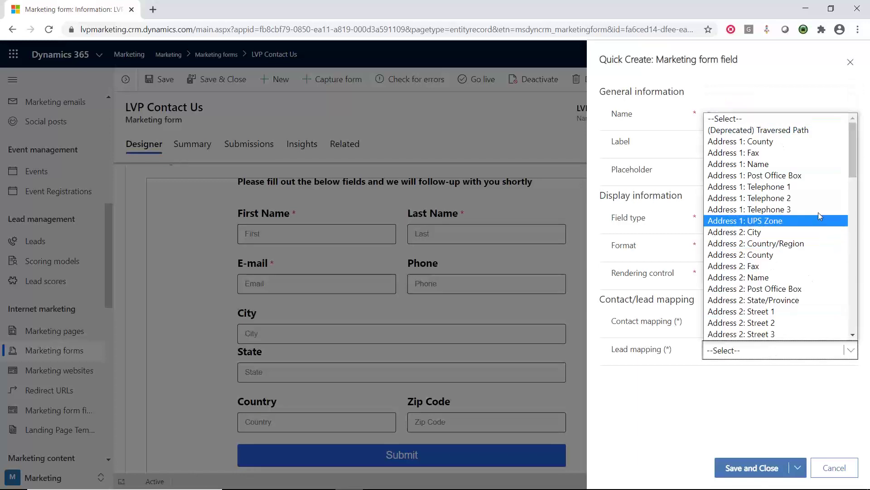
pyautogui.click(791, 175)
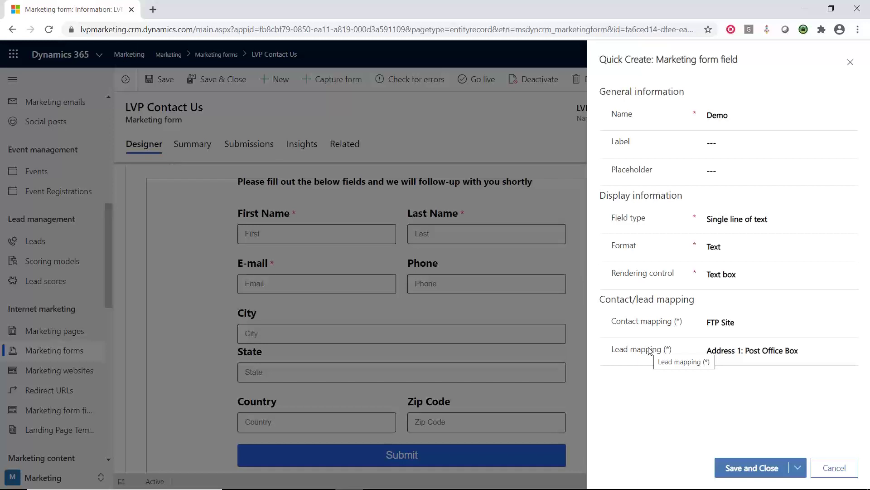
# - Save the Demo field and add it to the form above Submit
pyautogui.click(748, 467)
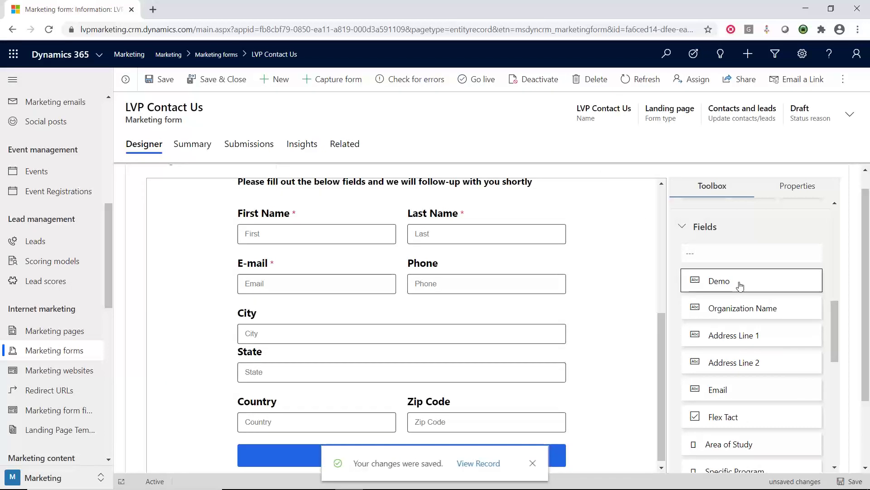
pyautogui.scroll(-10, 607, 360)
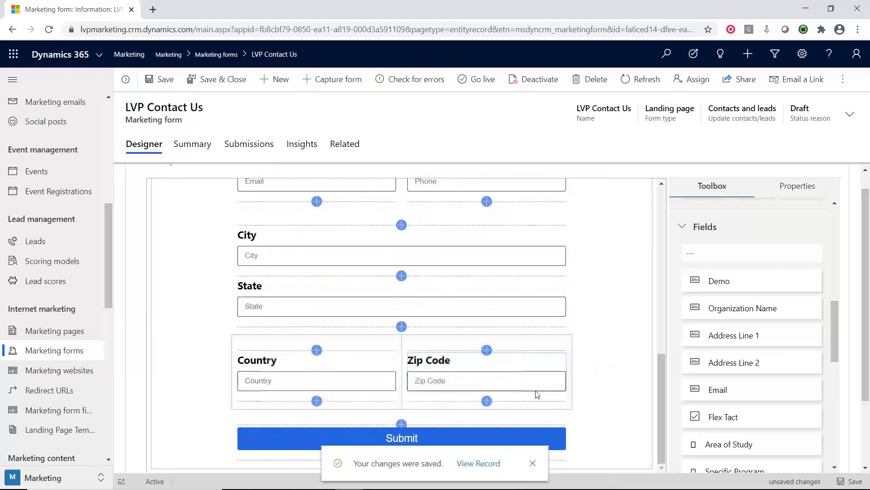
pyautogui.click(414, 424)
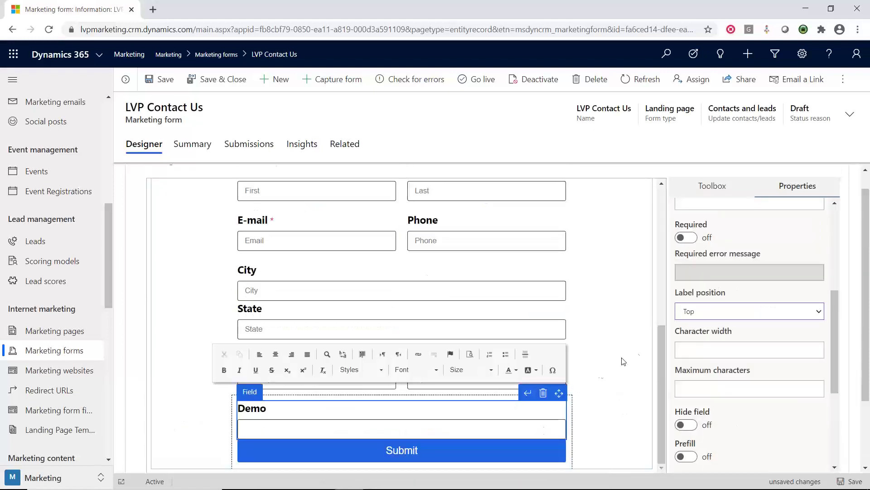
# - Set the Demo field's placeholder text to 'Demo'
pyautogui.scroll(4, 702, 353)
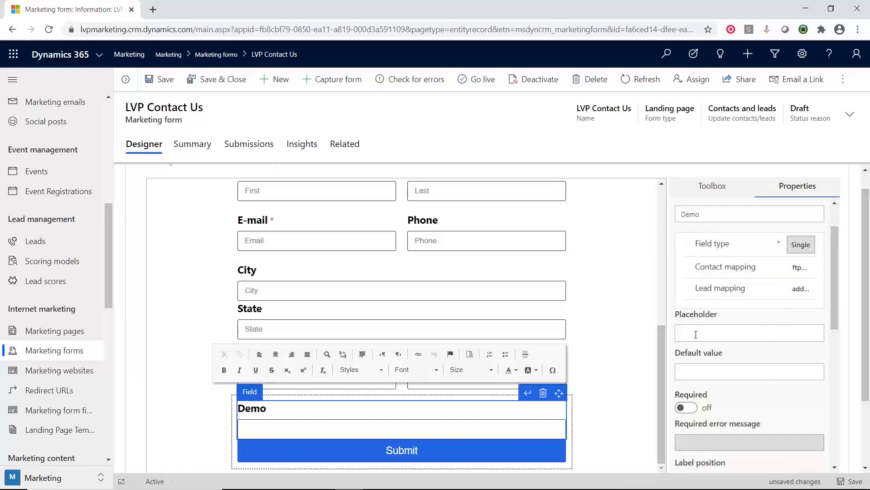
pyautogui.click(696, 334)
pyautogui.write('Demo')
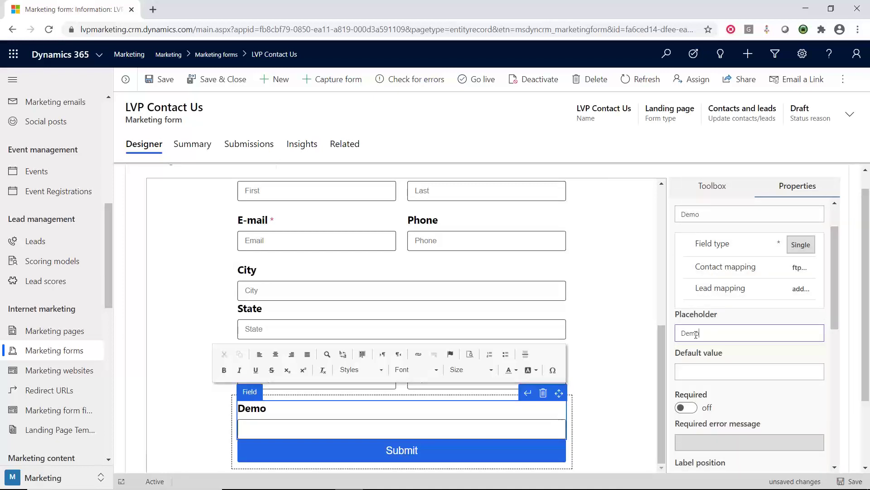
pyautogui.press('Tab')
pyautogui.click(612, 330)
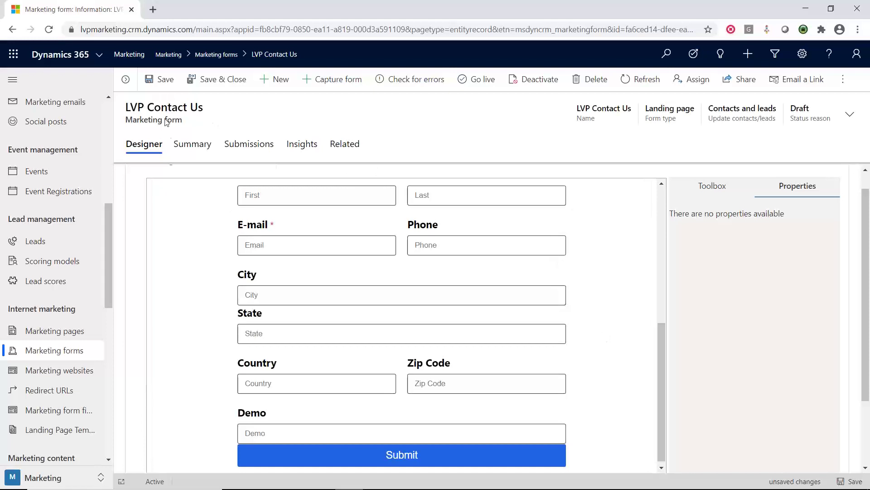
pyautogui.scroll(5, 190, 290)
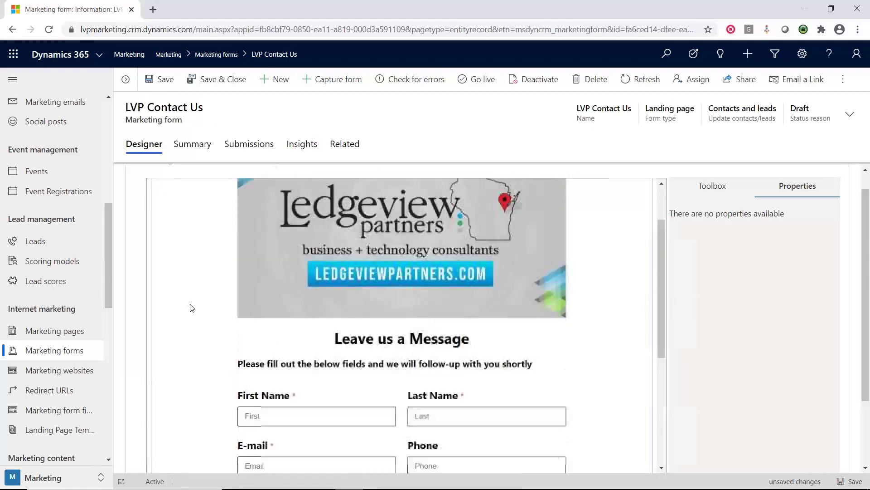
pyautogui.scroll(2, 191, 308)
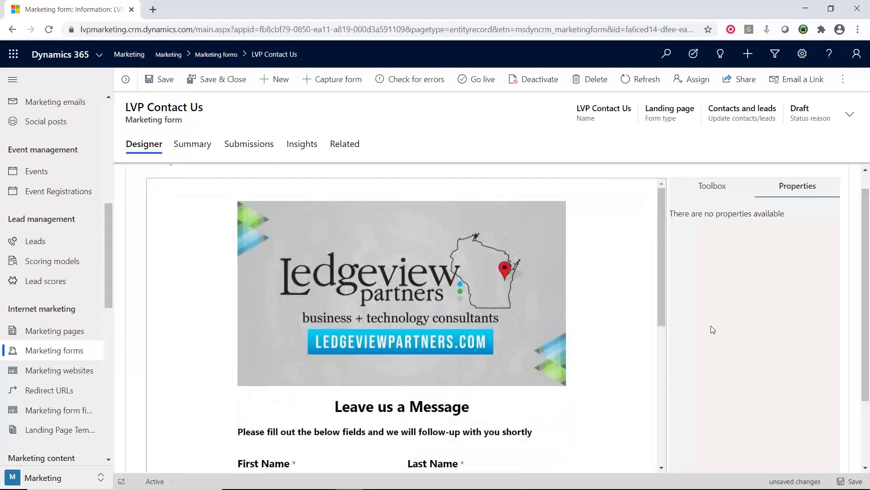
pyautogui.scroll(1, 713, 330)
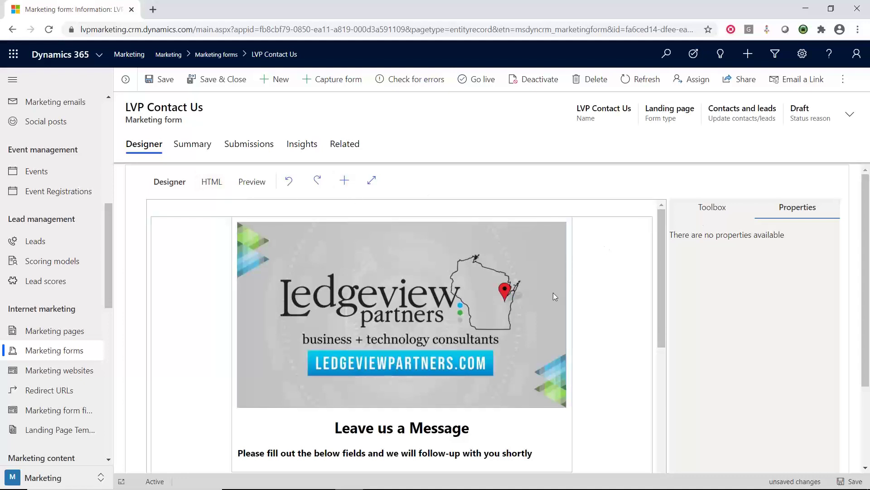
# - Show the desktop preview of the edited LVP Contact Us form
pyautogui.click(252, 182)
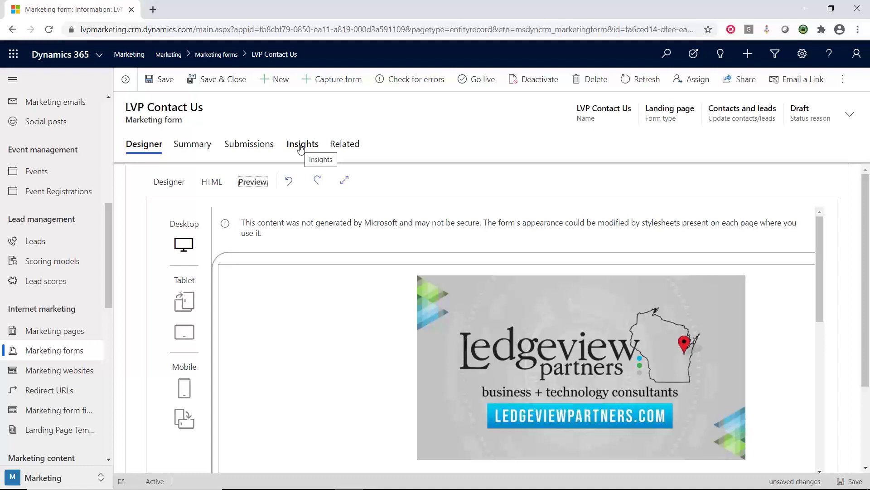
# - View the LVP Contact Us Insights covering 8/4/2020 to 9/4/2020
pyautogui.click(301, 145)
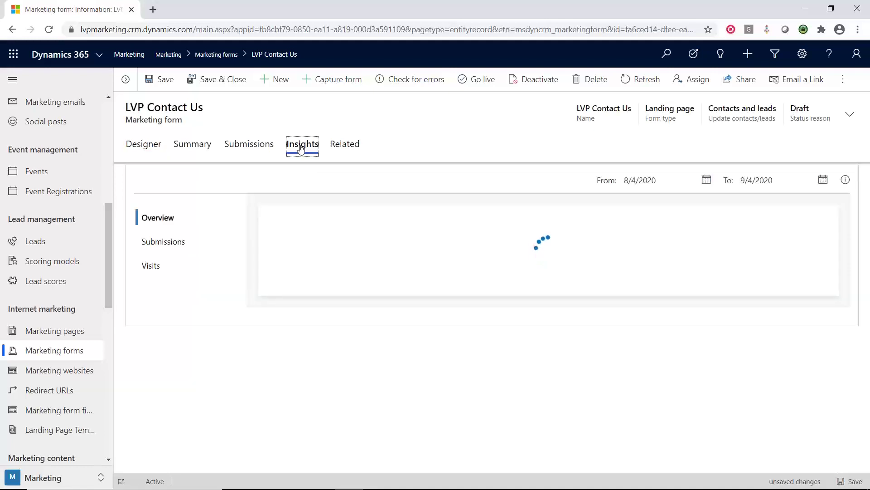